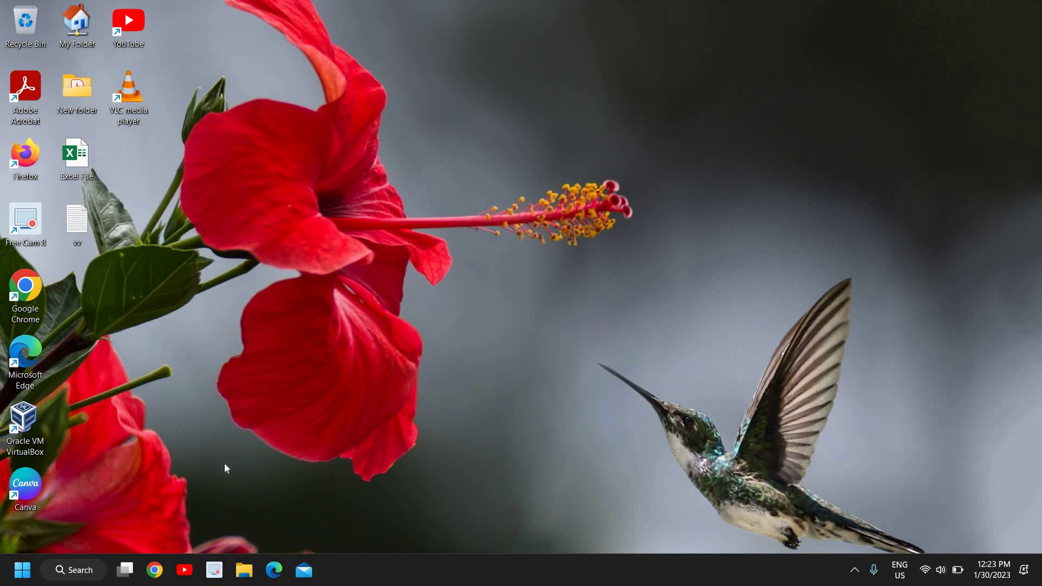
Step: Open Task Manager from the Start right-click menu and end the Google Crash Handler process
right_click(18, 576)
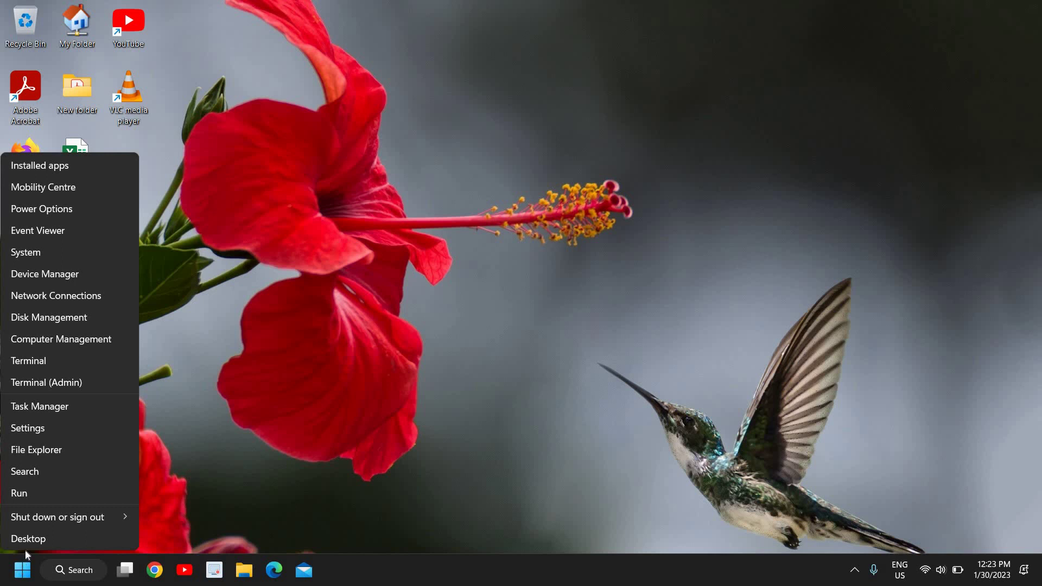
left_click(34, 407)
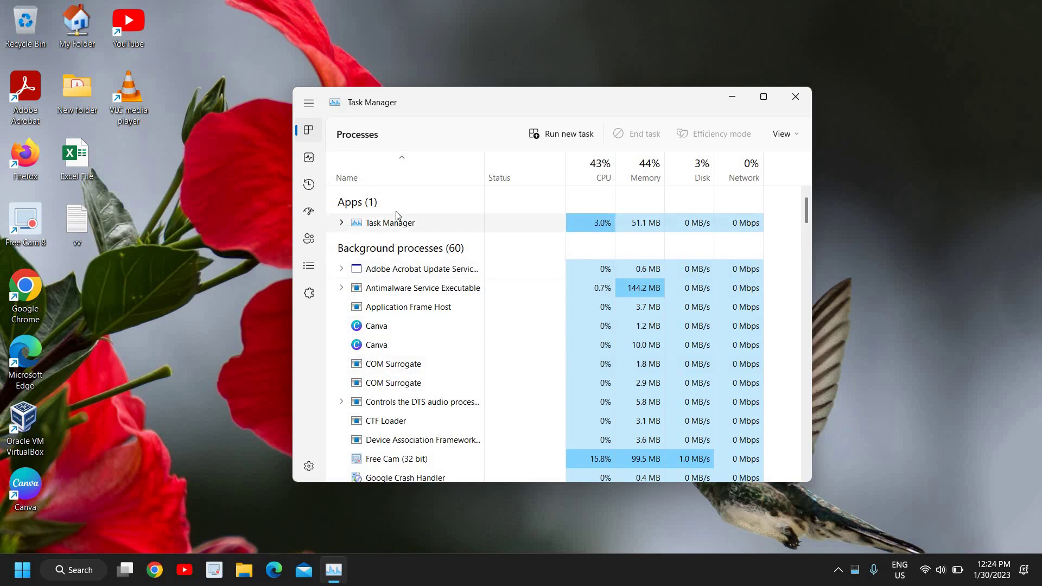
left_click(384, 269)
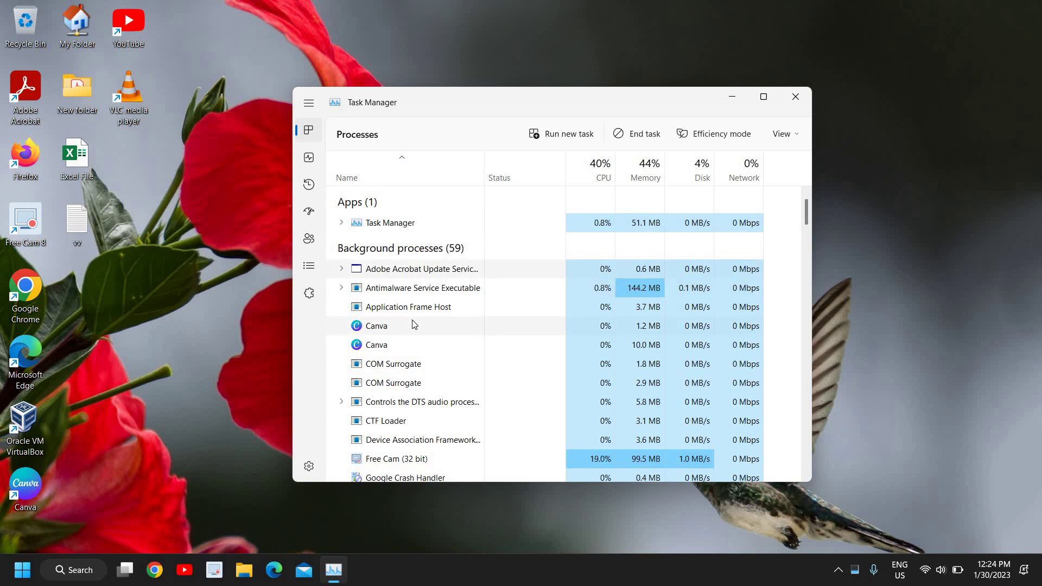
scroll(418, 320, "down", 3)
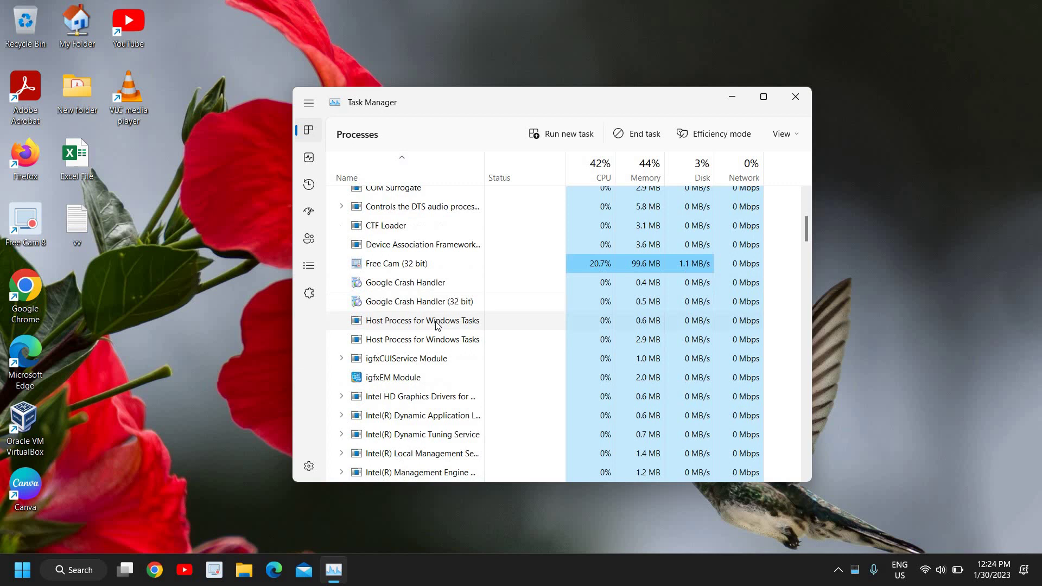
scroll(415, 331, "down", 1)
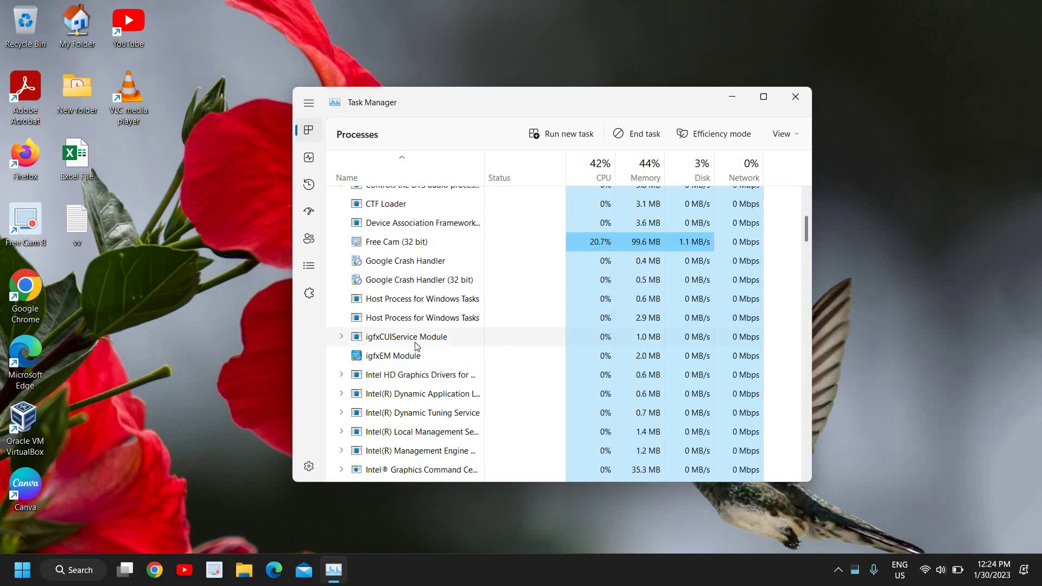
right_click(395, 267)
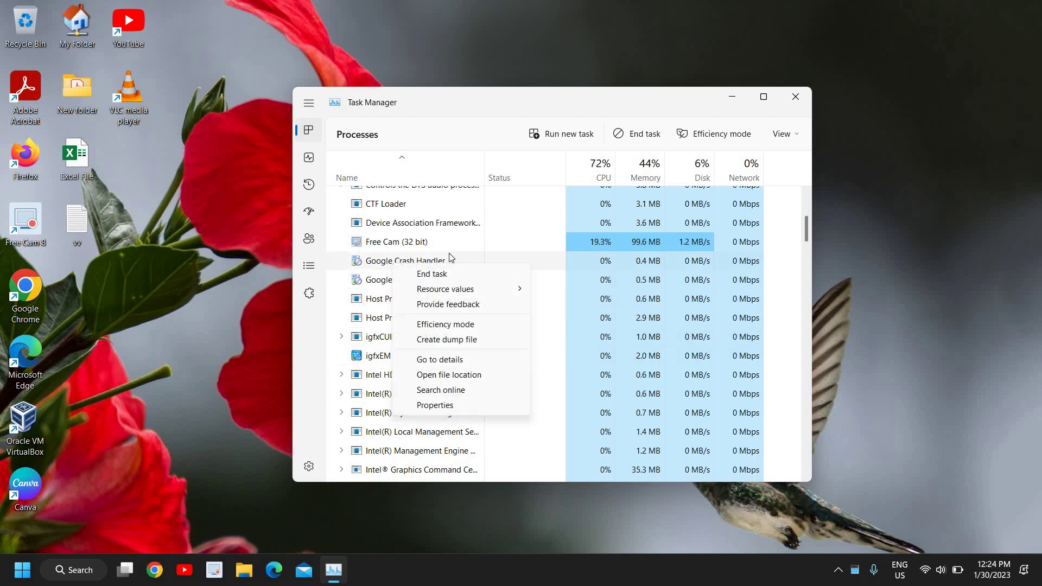
left_click(429, 274)
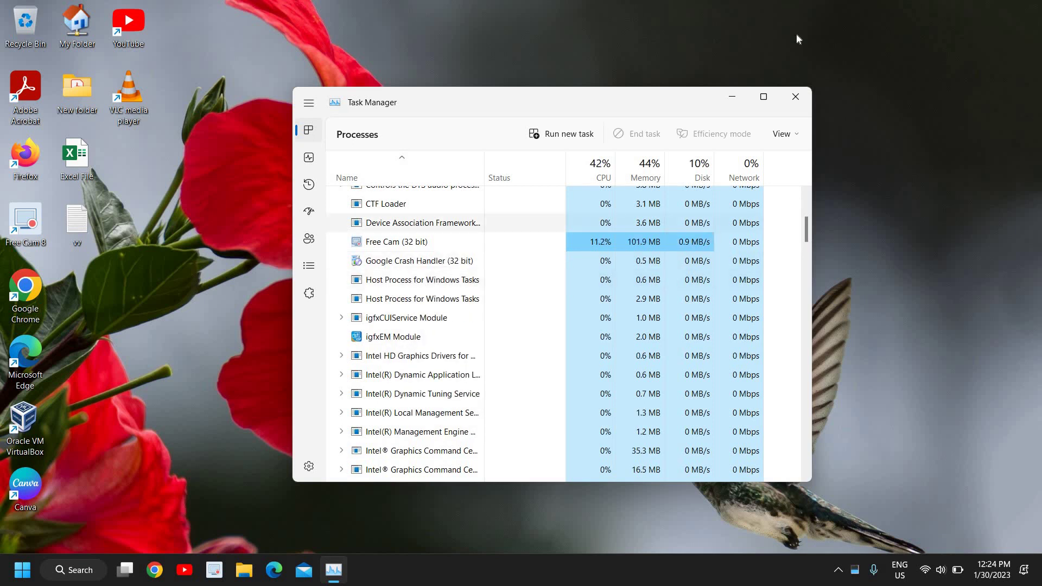
Step: Close Task Manager and open the Google Chrome shortcut's file location in File Explorer
left_click(790, 103)
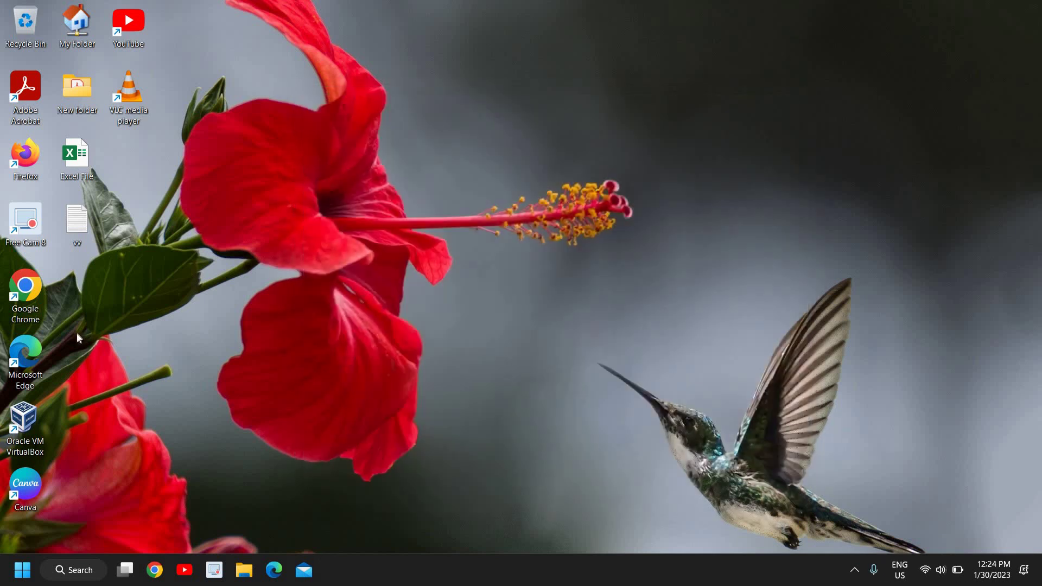
left_click_drag(38, 285, 42, 306)
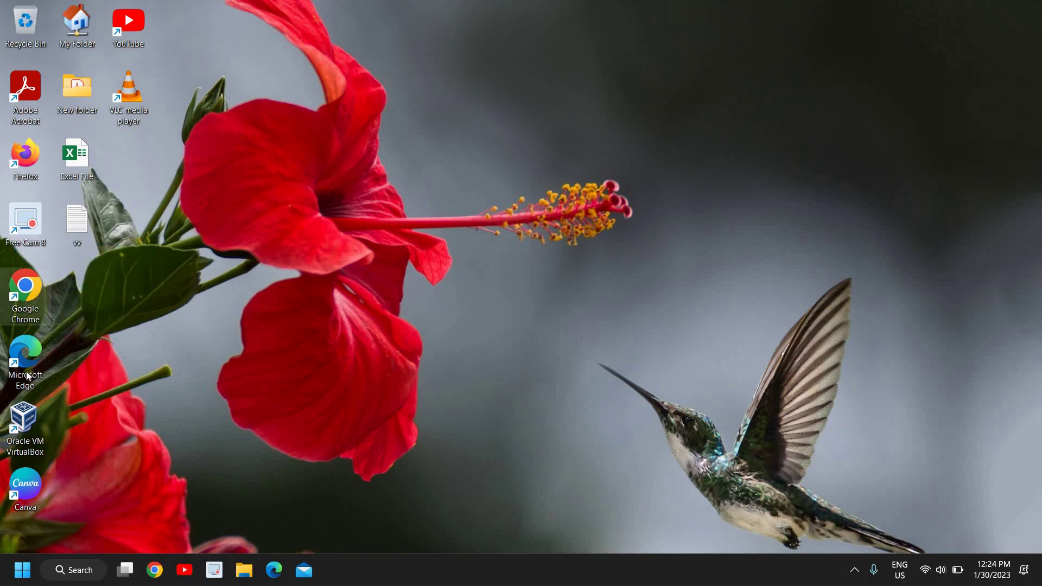
left_click(12, 580)
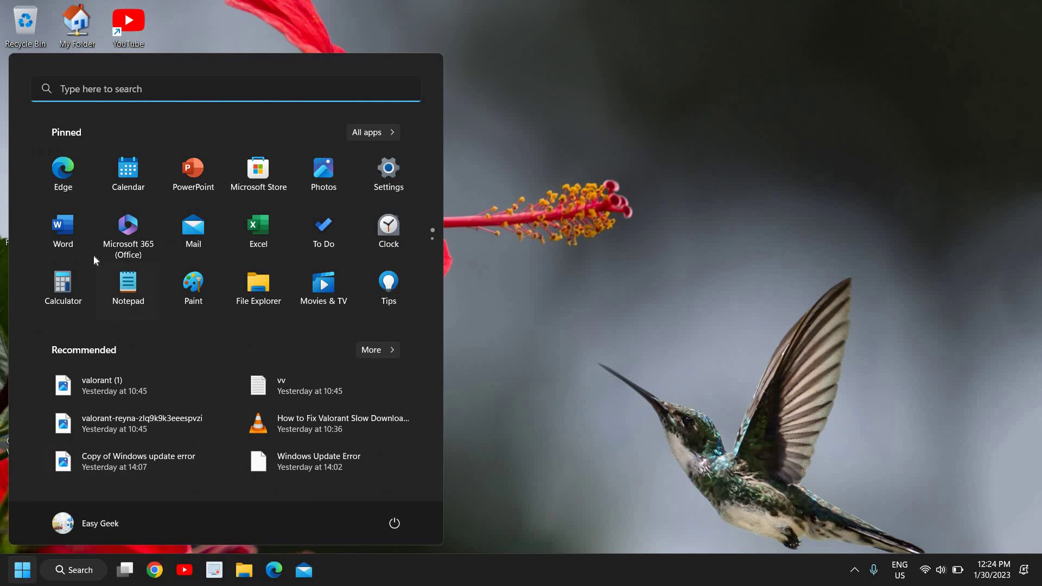
key("Escape")
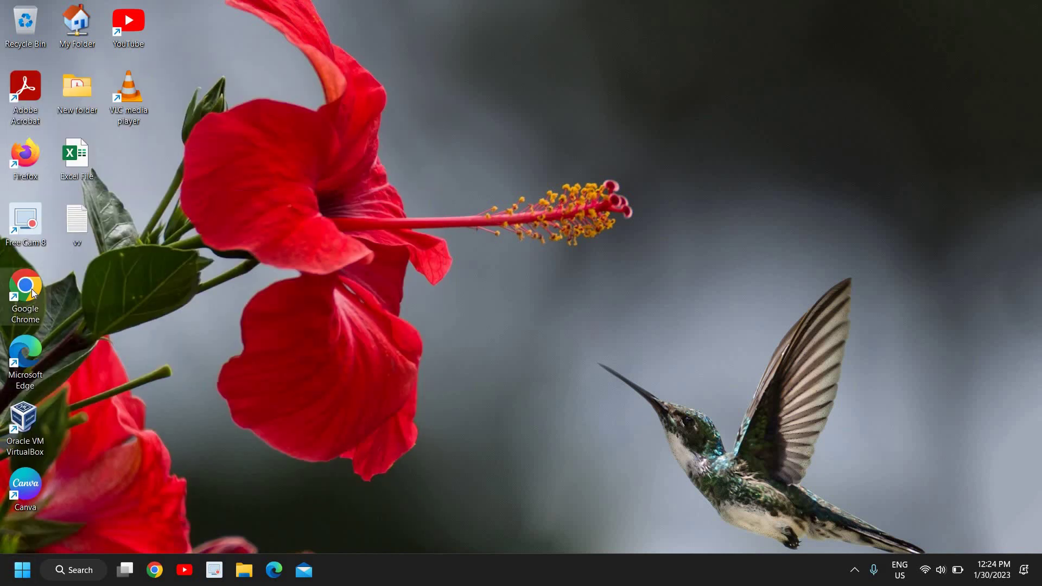
right_click(31, 288)
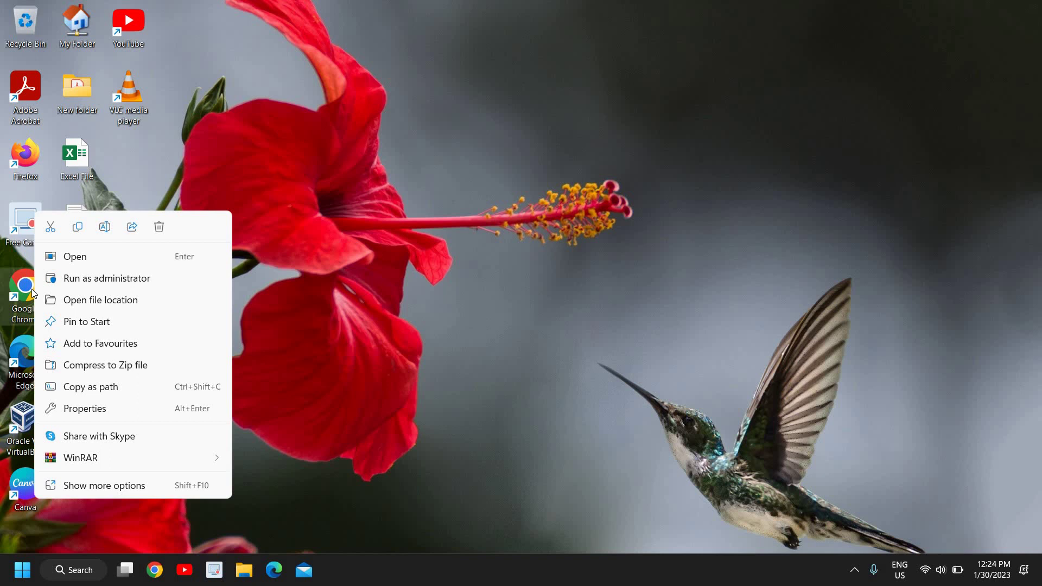
left_click(124, 282)
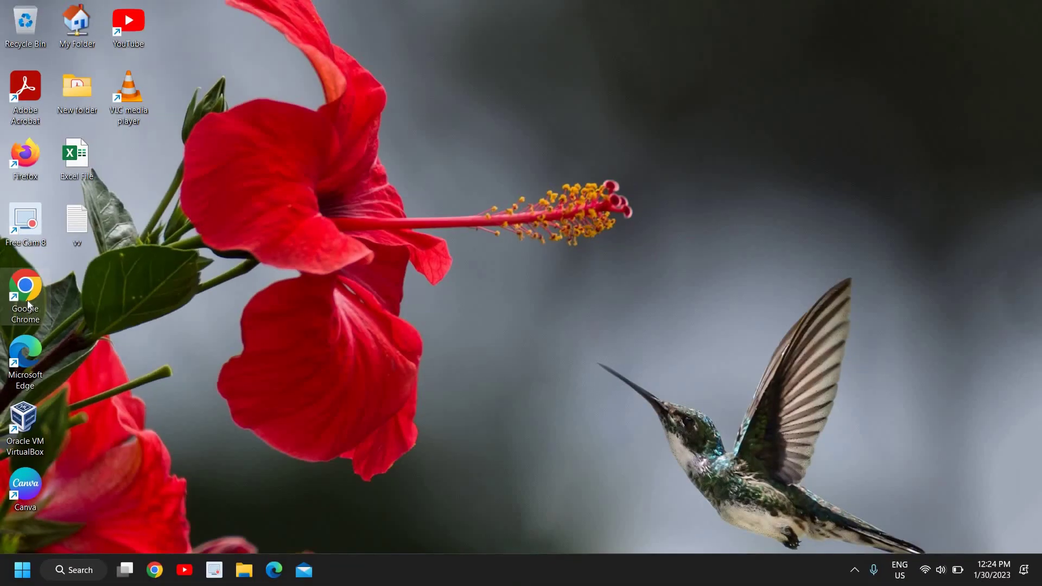
right_click(27, 302)
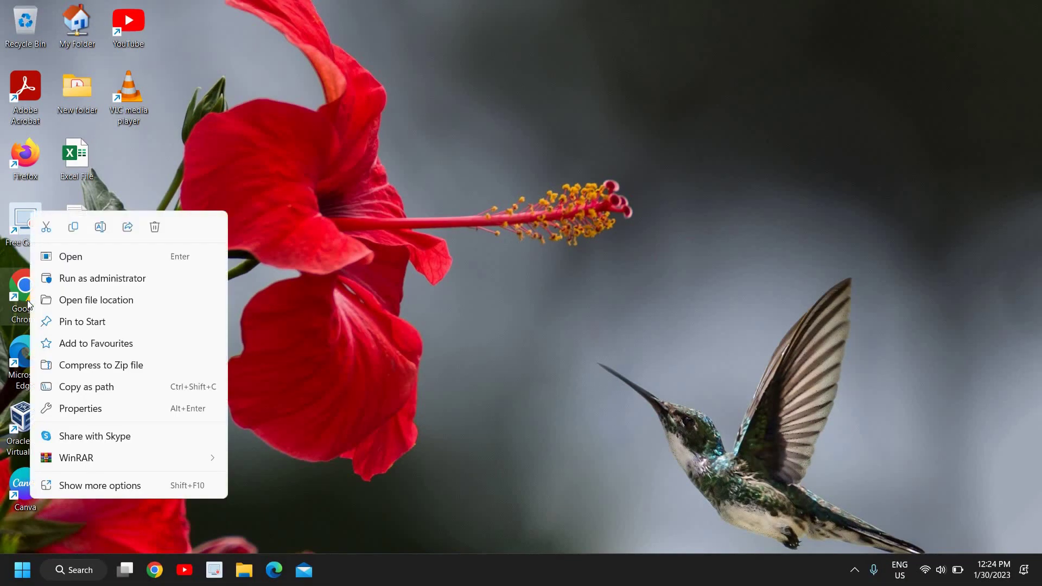
left_click(85, 304)
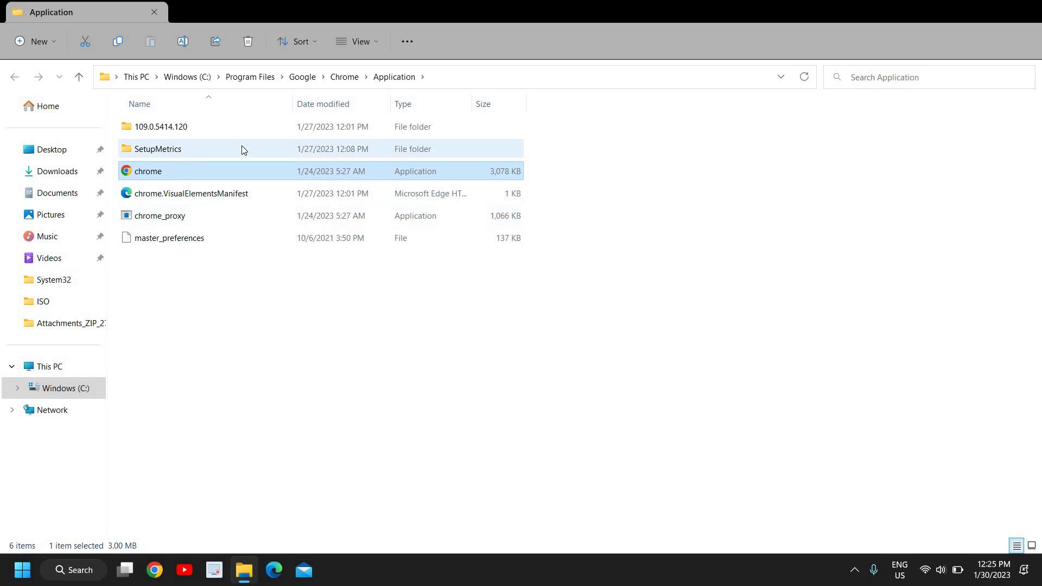
Step: Rename chrome.exe to chrome1, approving the administrator permission prompt
left_click(261, 356)
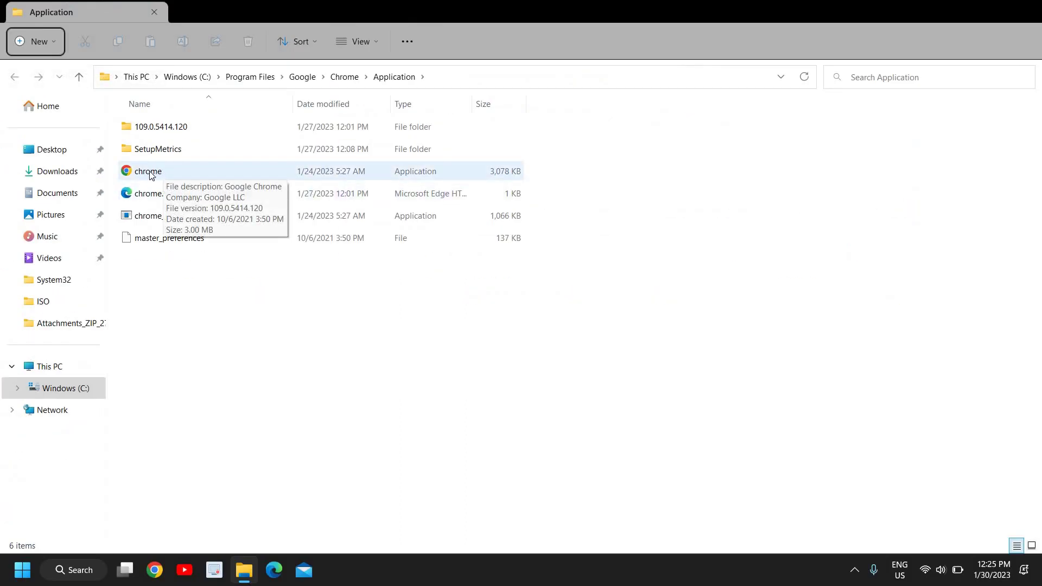
right_click(146, 176)
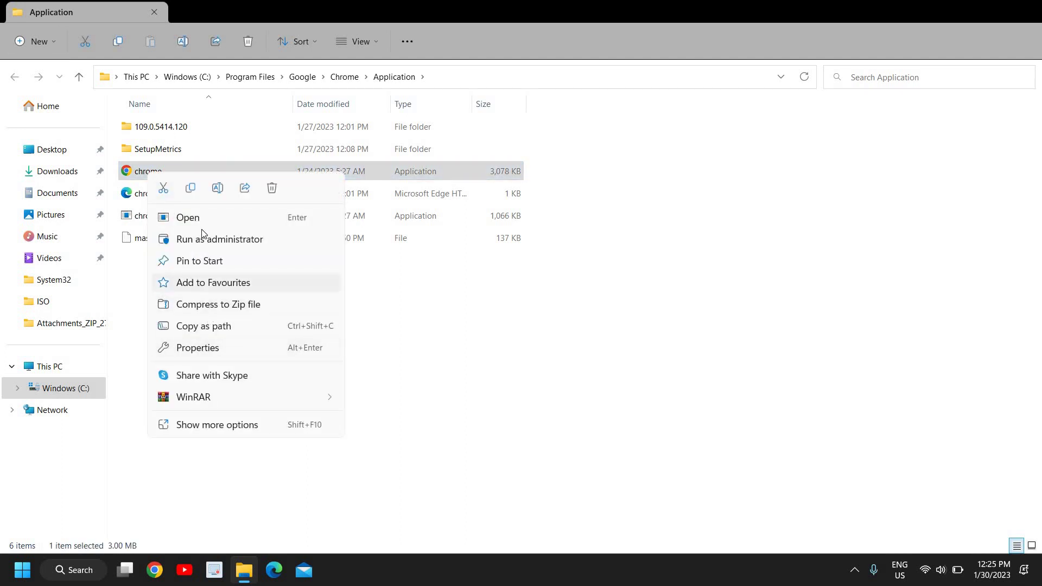
left_click(116, 476)
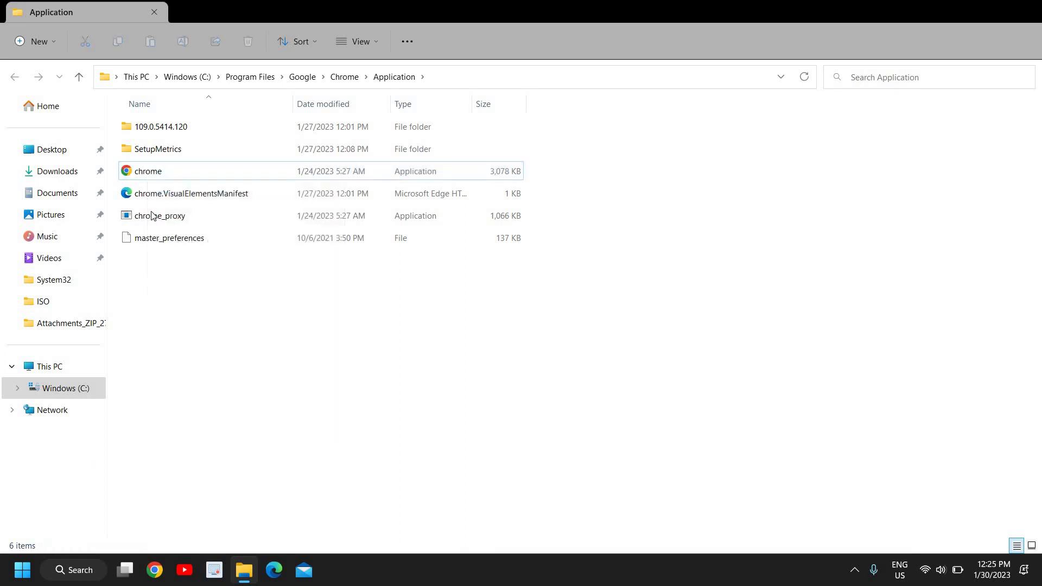
left_click(159, 174)
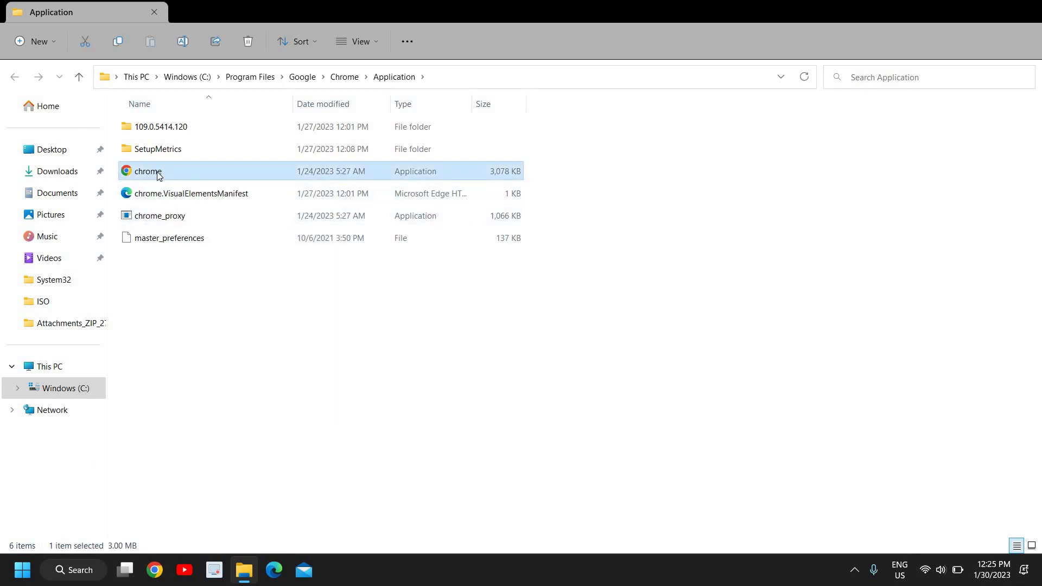
left_click(158, 171)
left_click(168, 171)
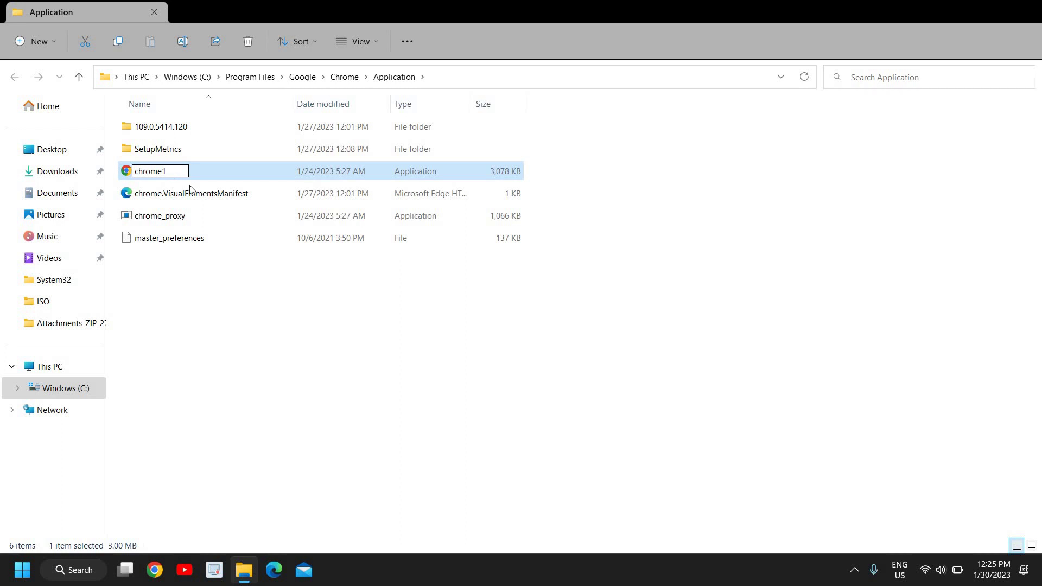
key("Return")
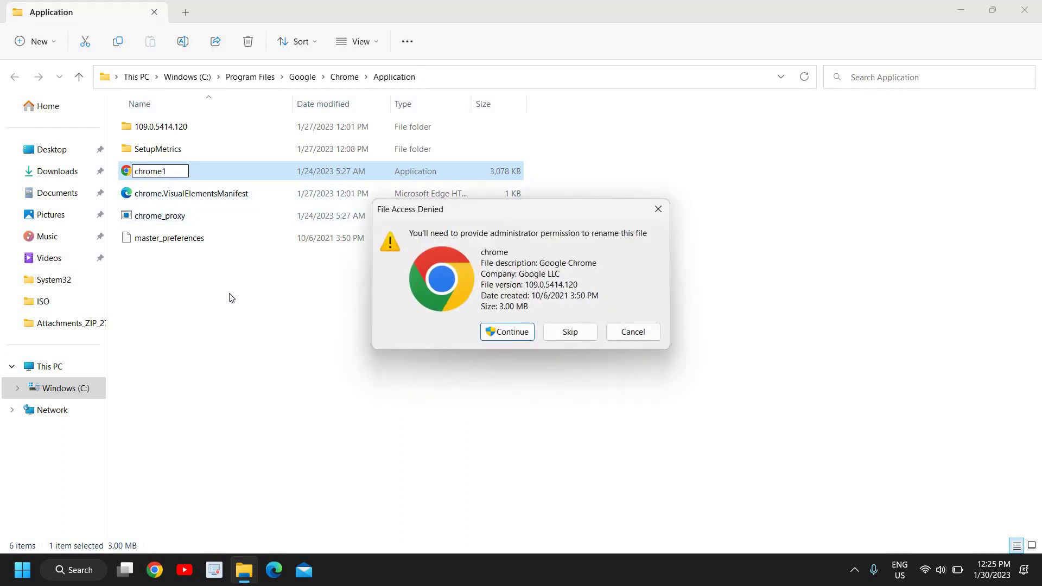
left_click(511, 336)
left_click(511, 336)
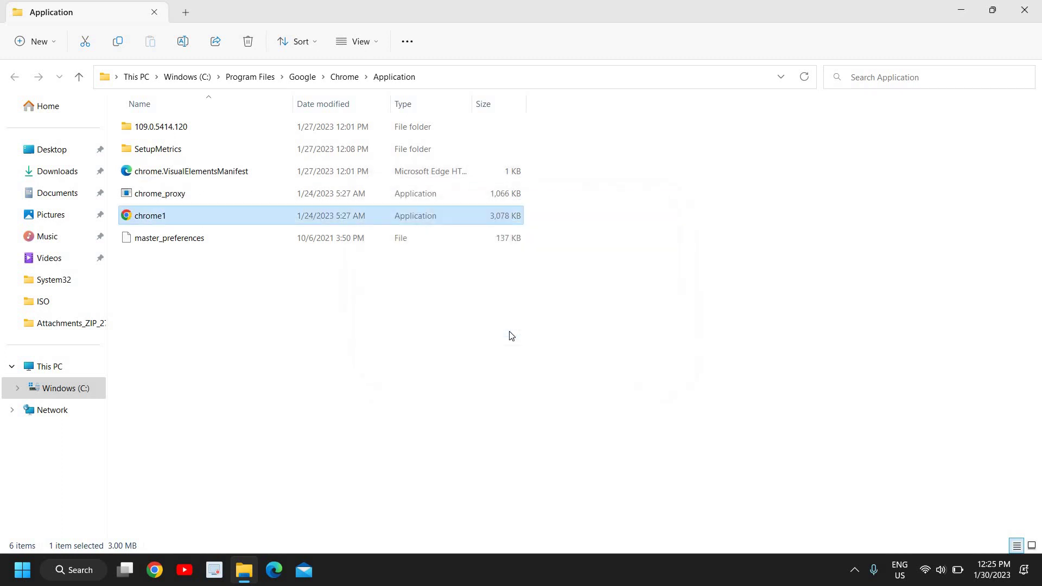
Step: Launch the renamed chrome1 file and then close the Chrome window it opens
right_click(174, 214)
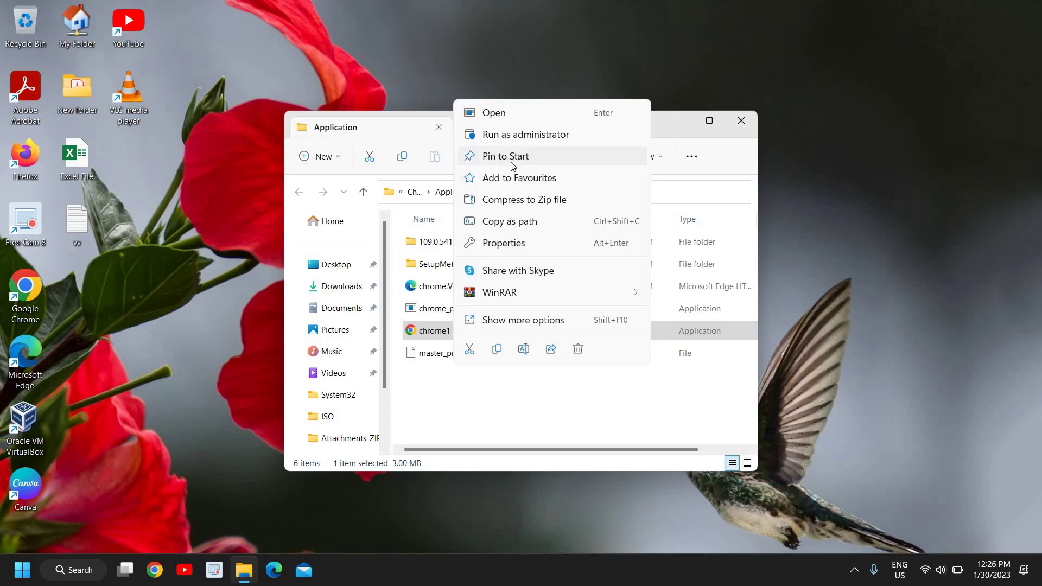
left_click(535, 391)
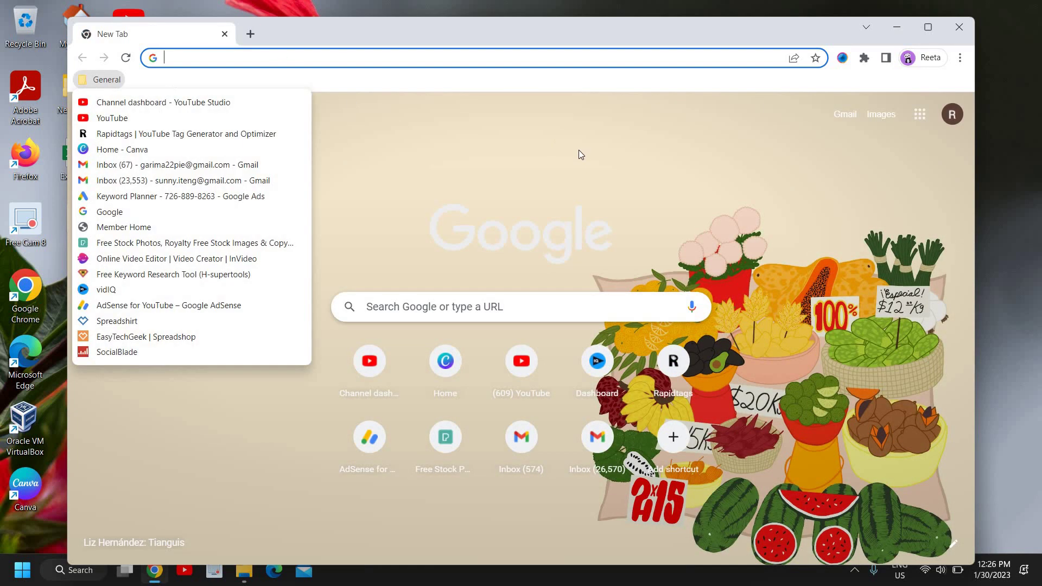
left_click(559, 149)
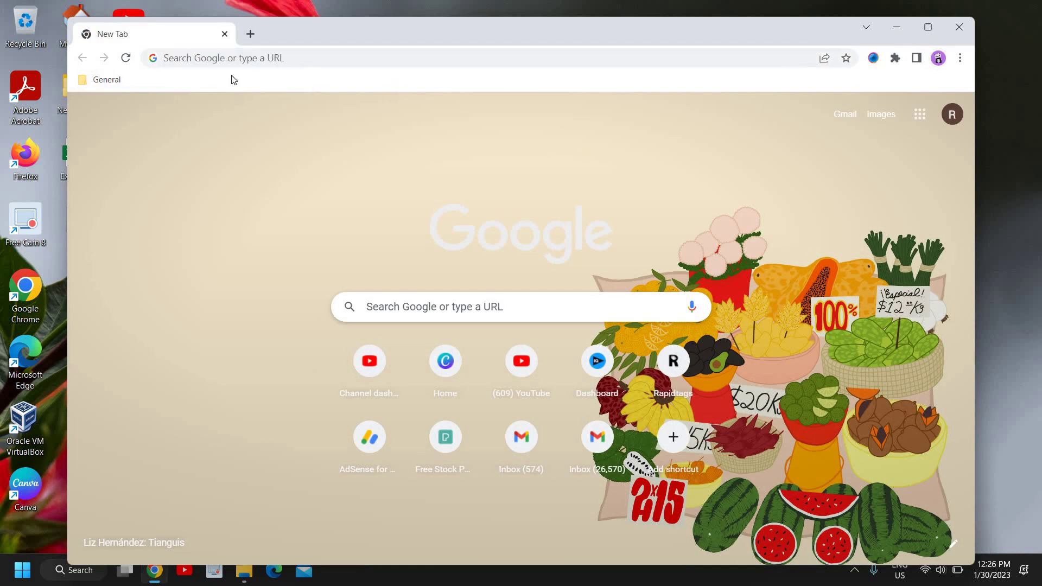
left_click(961, 28)
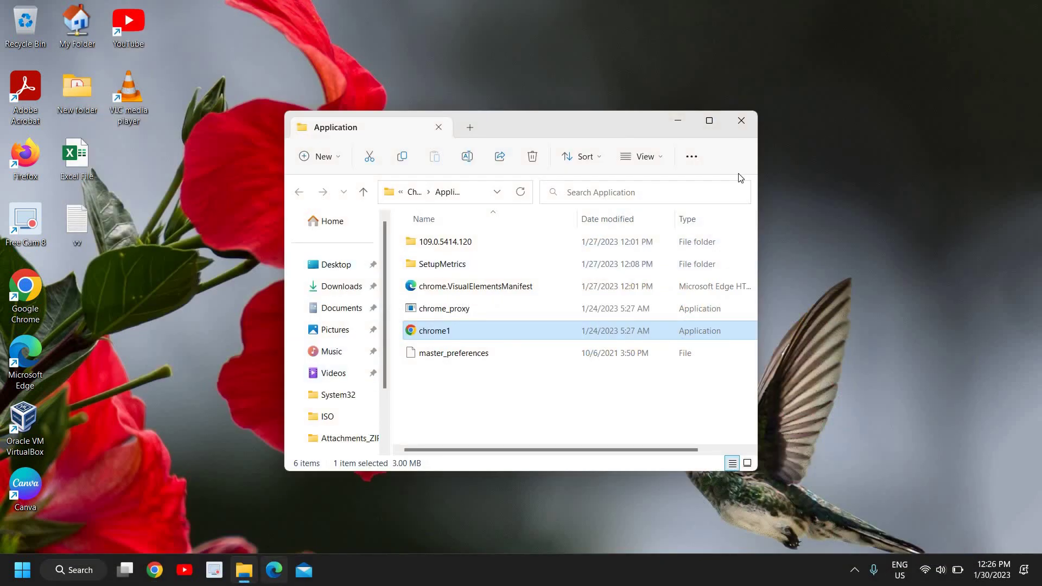
Step: Close the Application folder window and open Microsoft Edge maximized
left_click(741, 120)
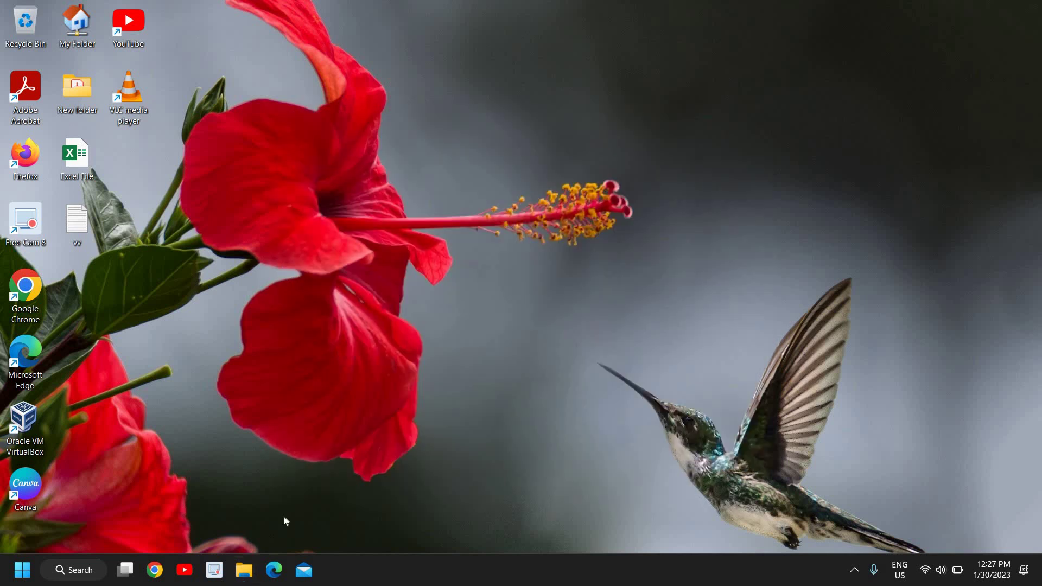
left_click(274, 570)
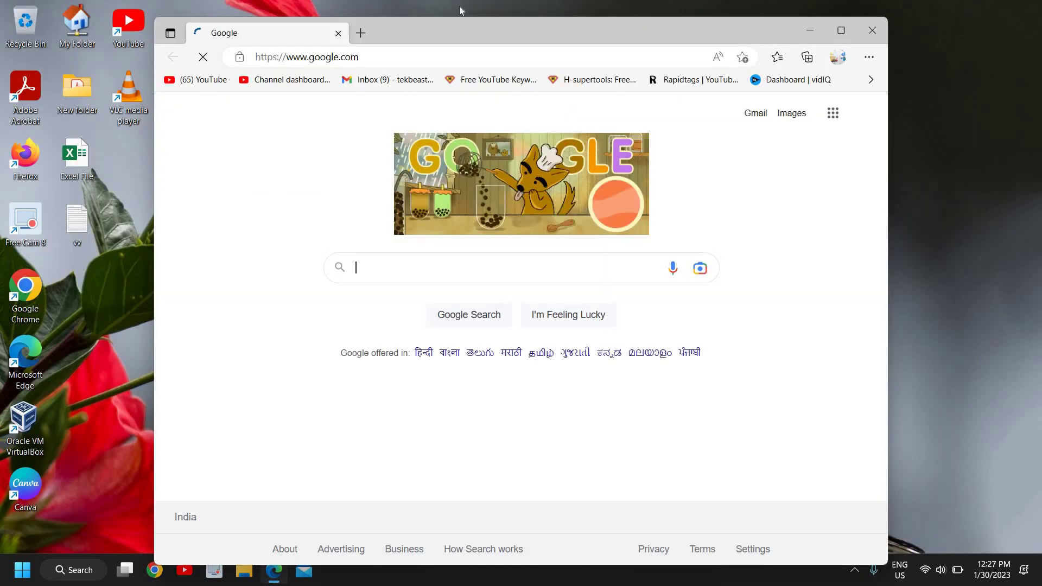
double_click(238, 33)
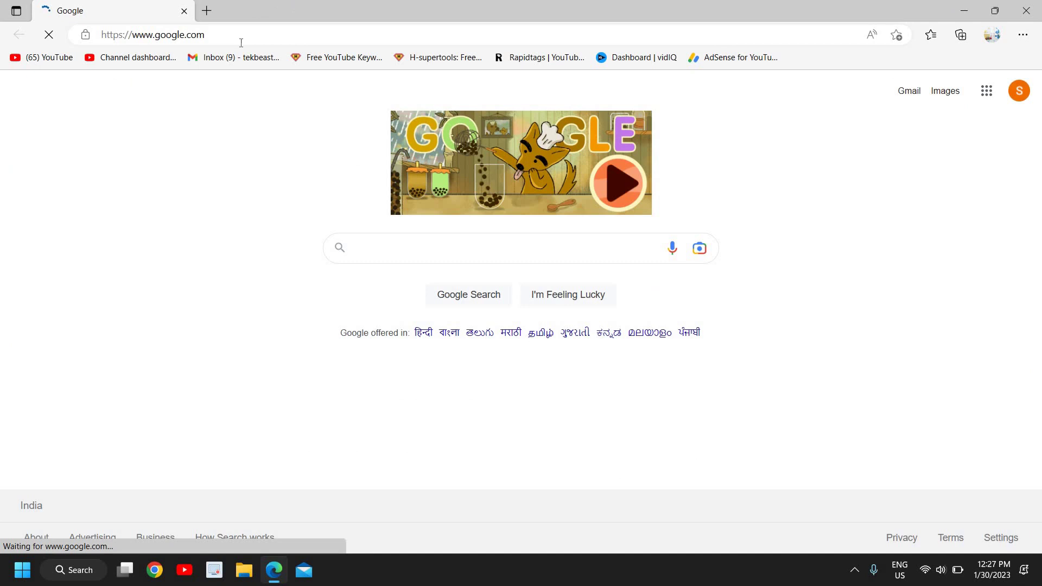
Step: Go to google.com/chrome in Edge, then minimize the window
left_click(237, 30)
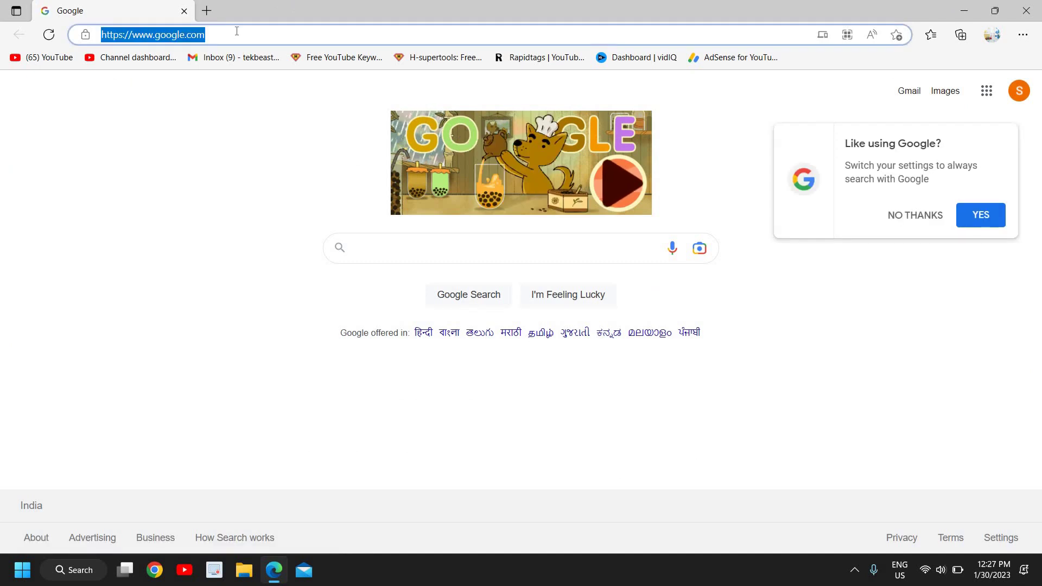
type("goo")
key("BackSpace")
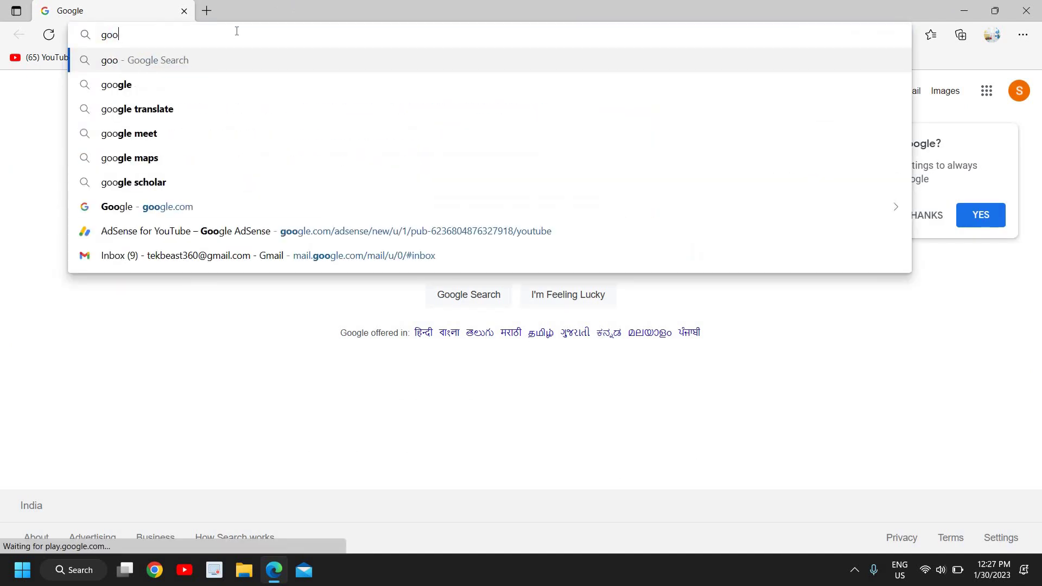
type("gle.com")
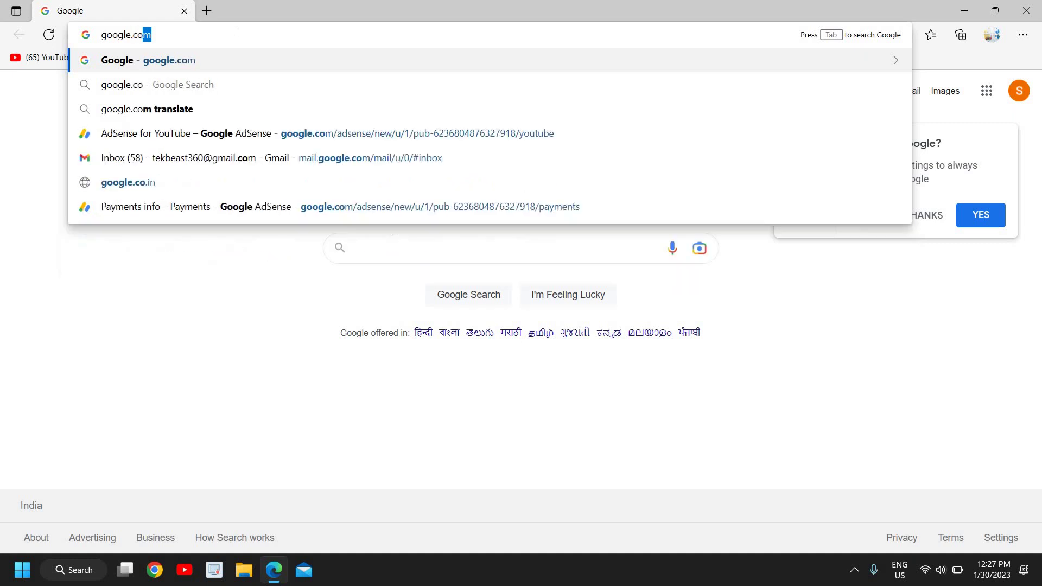
type("/chrome")
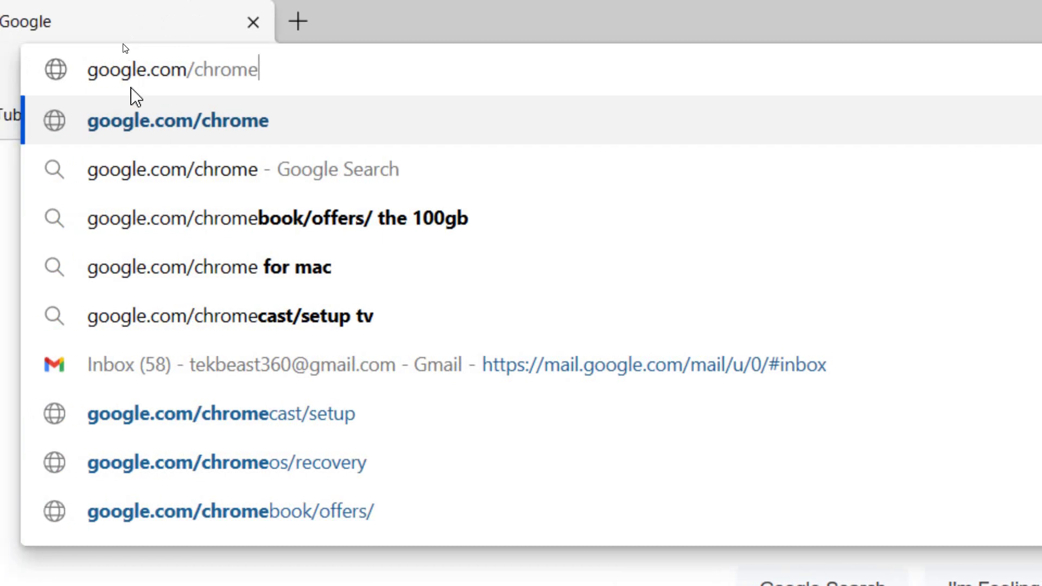
left_click(135, 108)
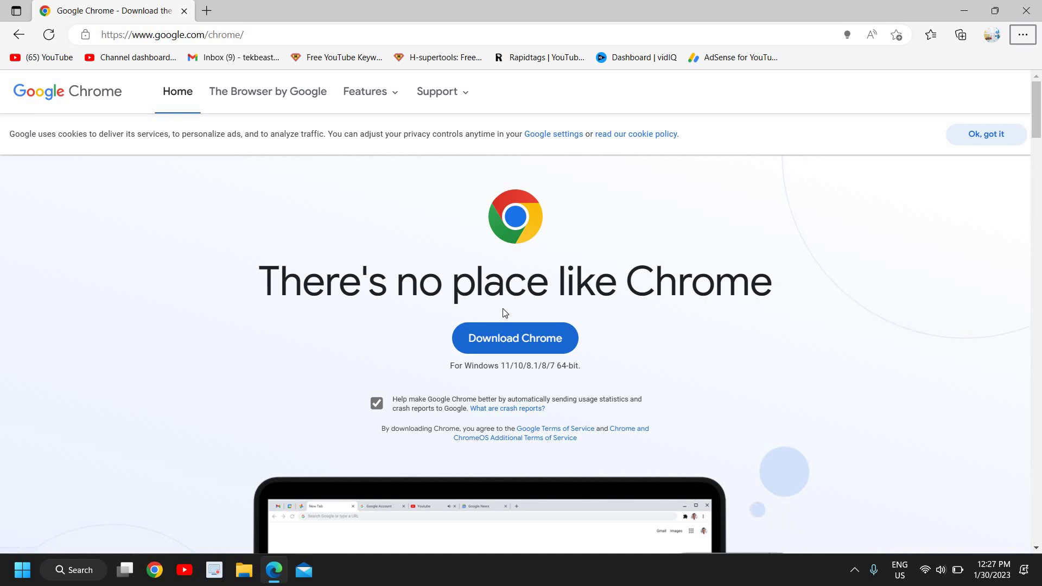
left_click(961, 14)
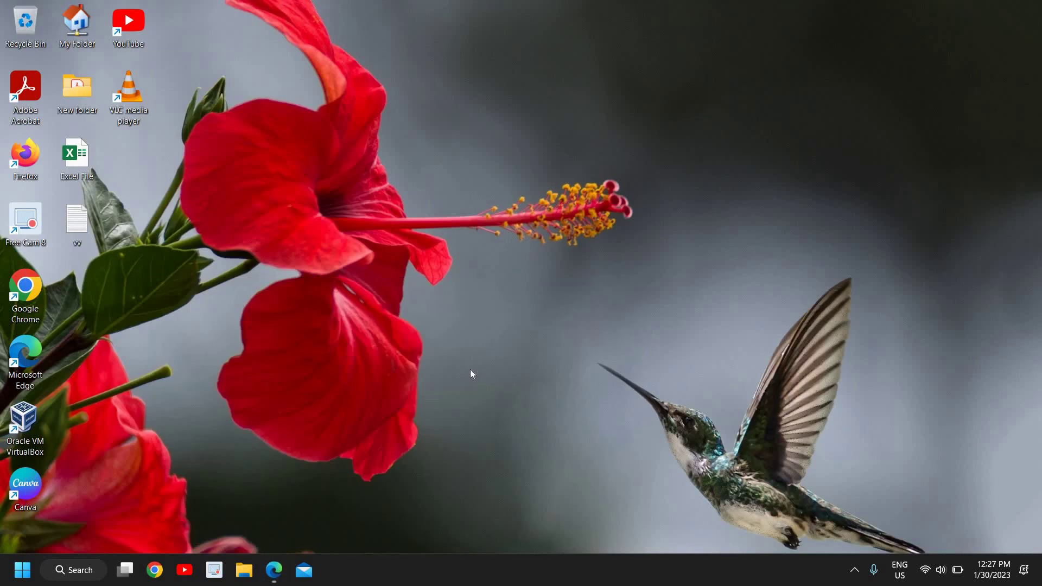